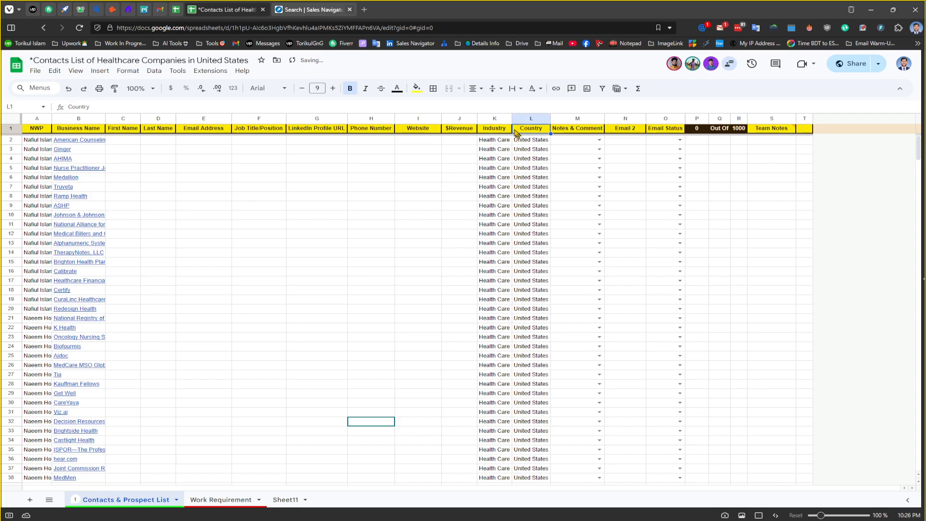
# Step: Hide the Industry, Country and Email Status columns in the Contacts & Prospect List sheet
pyautogui.moveTo(495, 118); pyautogui.dragTo(531, 119)
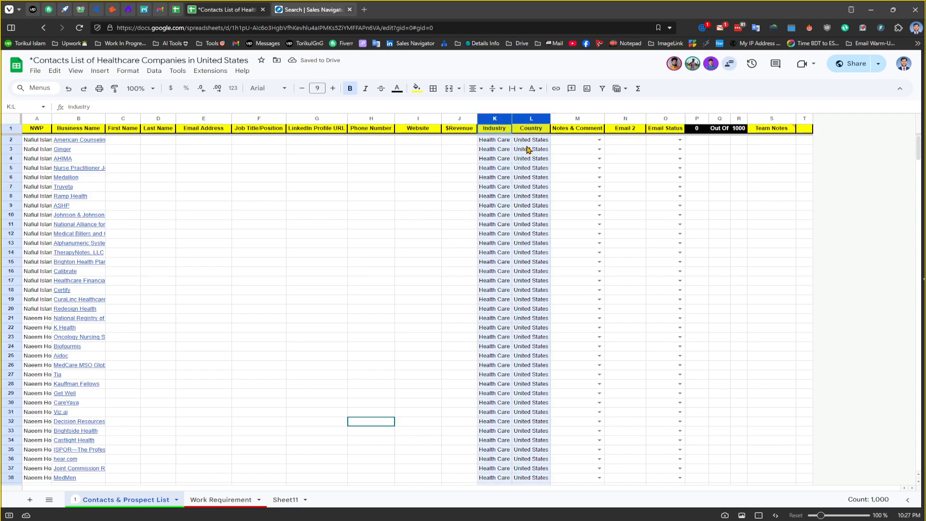
pyautogui.rightClick(528, 149)
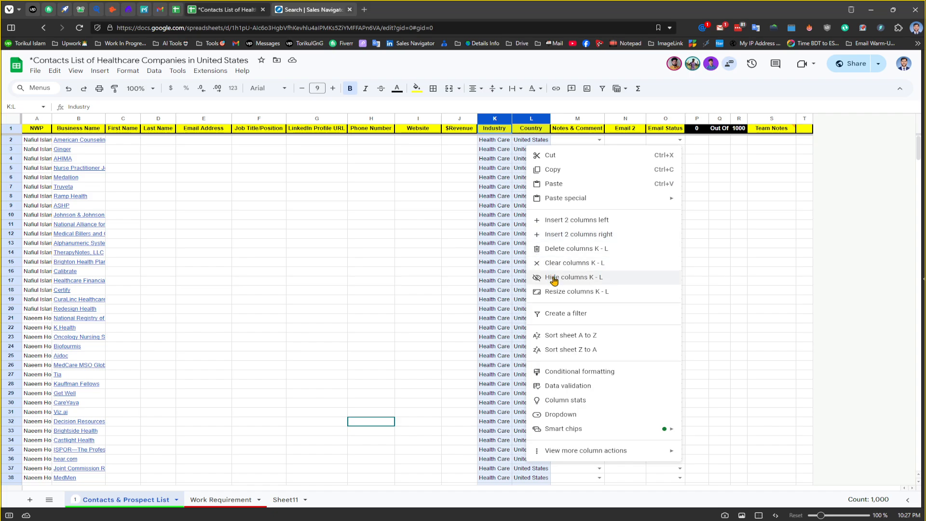
pyautogui.click(534, 257)
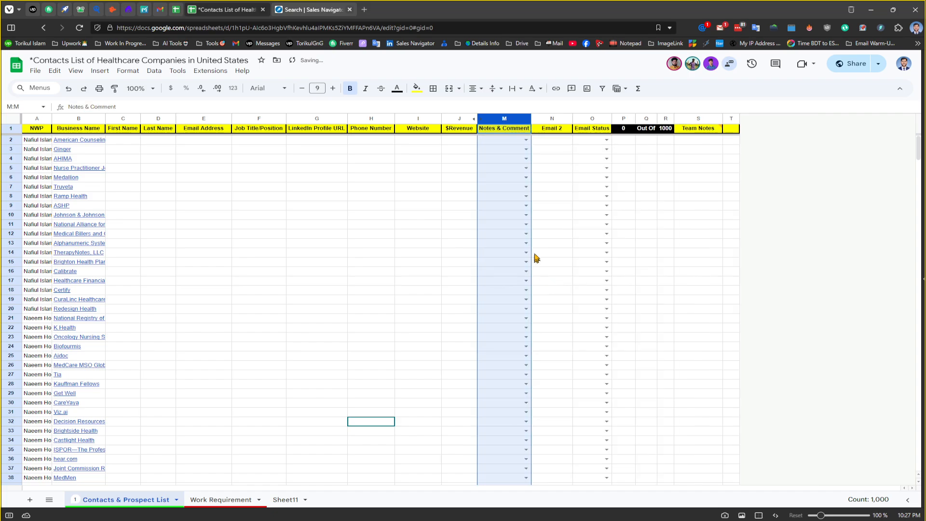
pyautogui.click(550, 169)
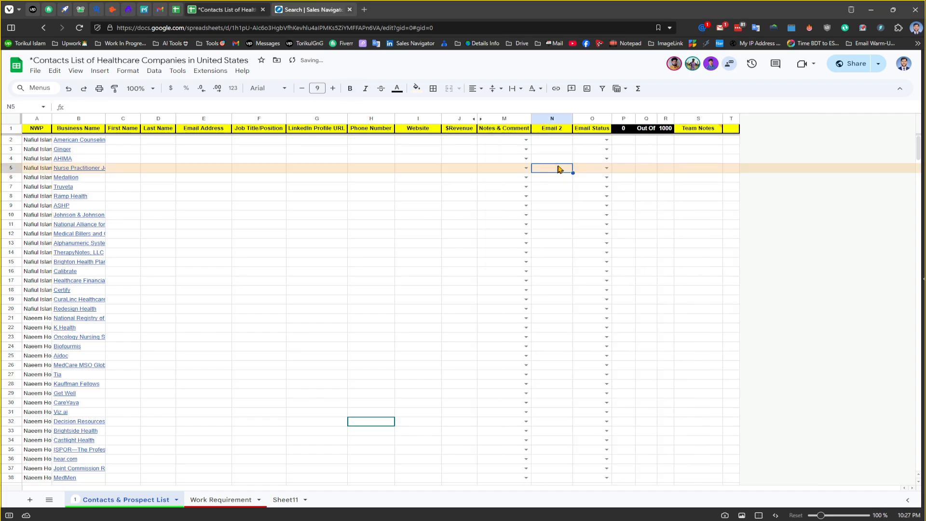
pyautogui.rightClick(588, 121)
pyautogui.click(627, 251)
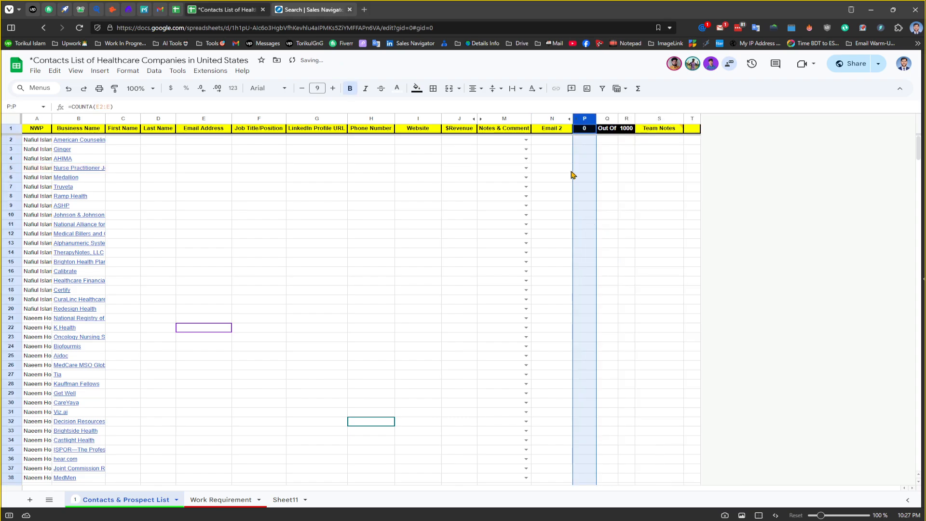
pyautogui.click(518, 140)
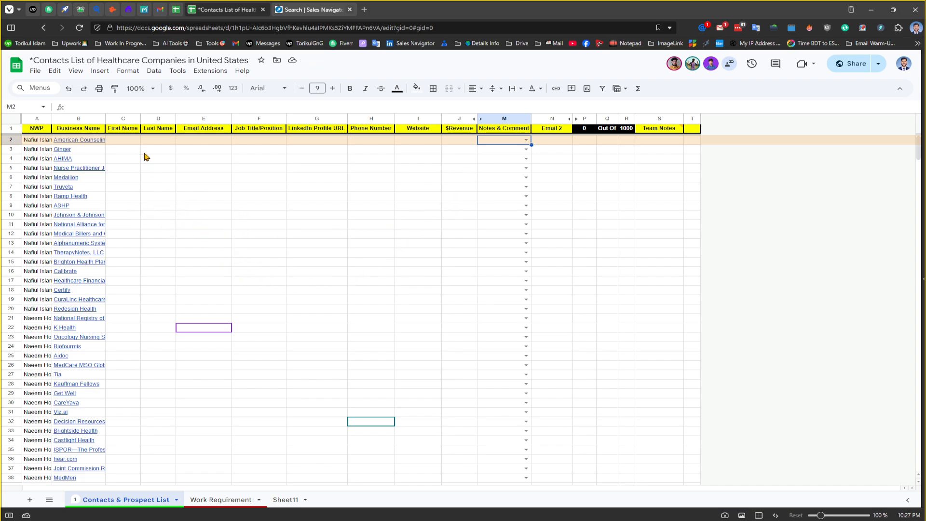
# Step: Change VP to "VP HR" in the Targeted Job Title cell of the Work Requirement sheet
pyautogui.click(227, 502)
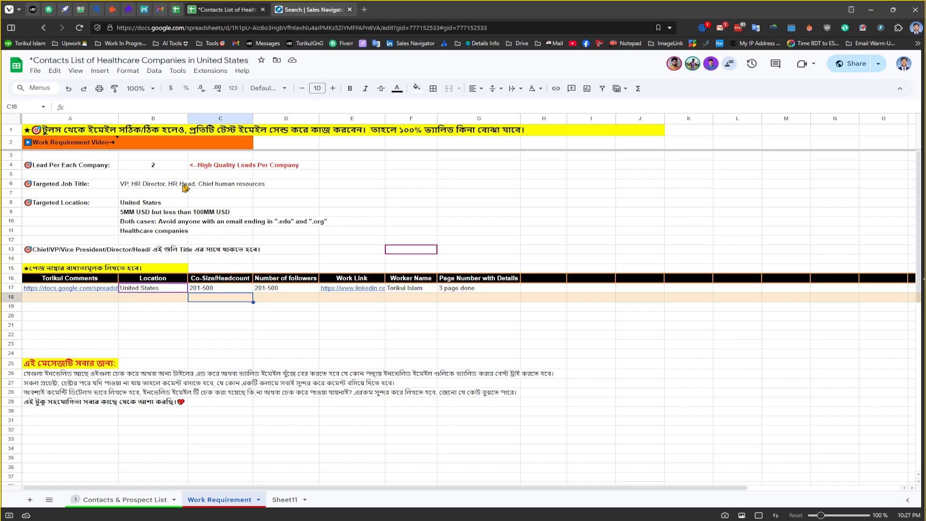
pyautogui.click(139, 188)
pyautogui.doubleClick(142, 185)
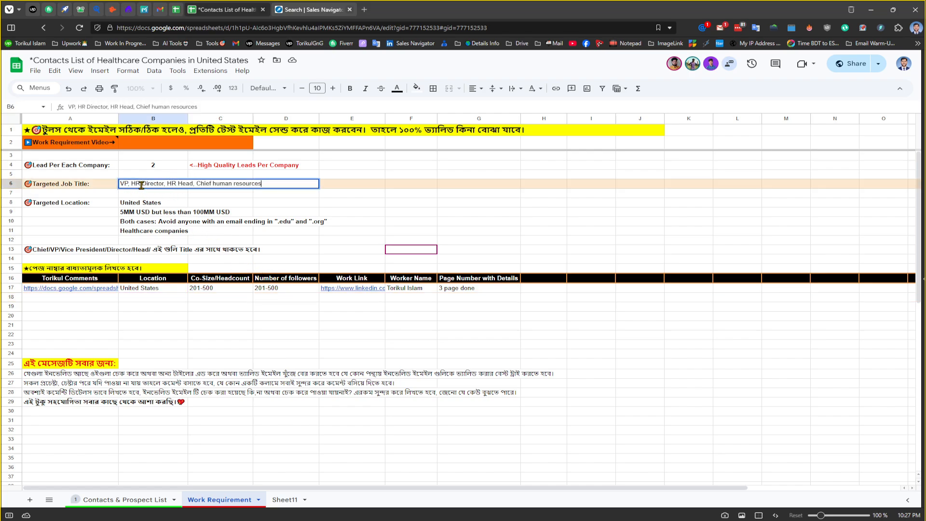
pyautogui.click(126, 184)
pyautogui.write('HR')
pyautogui.press('Return')
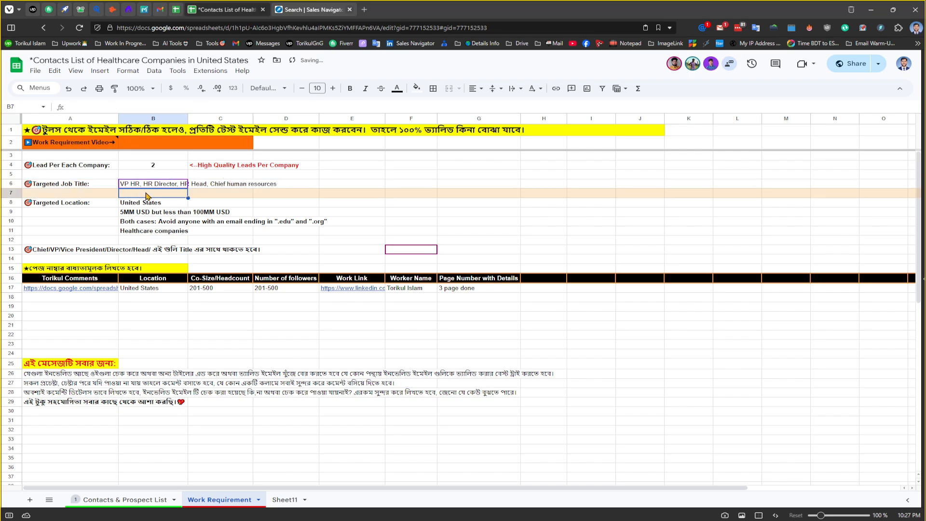
pyautogui.click(156, 186)
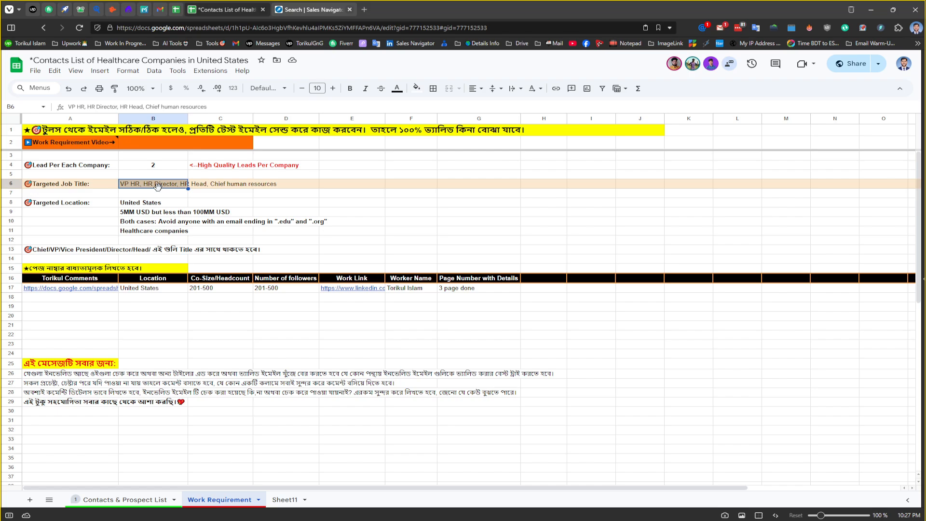
# Step: Correct the revenue requirement under Targeted Location to "5M USD but less than 100M USD"
pyautogui.click(154, 206)
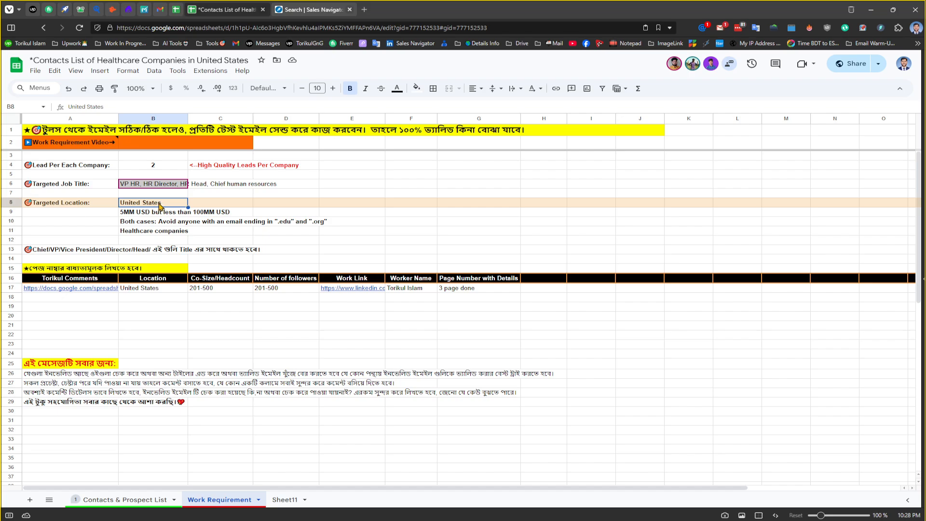
pyautogui.click(128, 216)
pyautogui.doubleClick(128, 214)
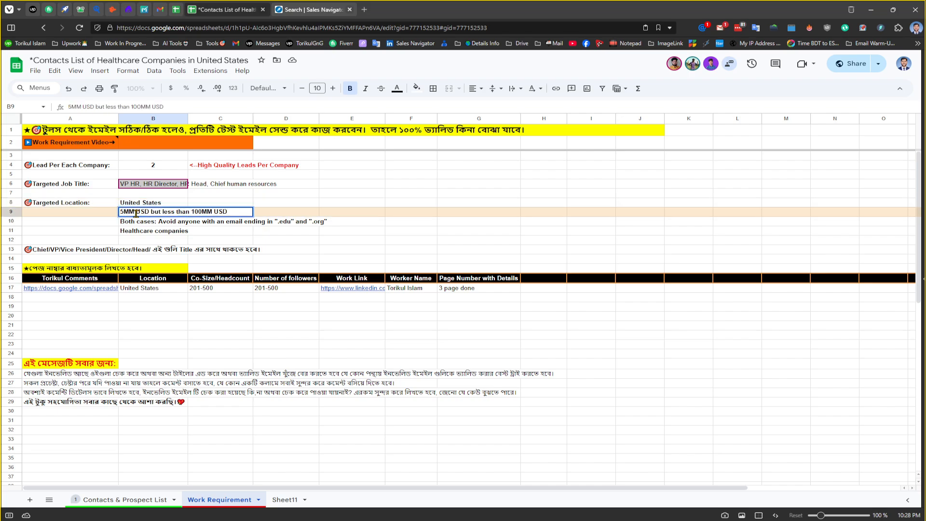
pyautogui.click(135, 212)
pyautogui.press('BackSpace')
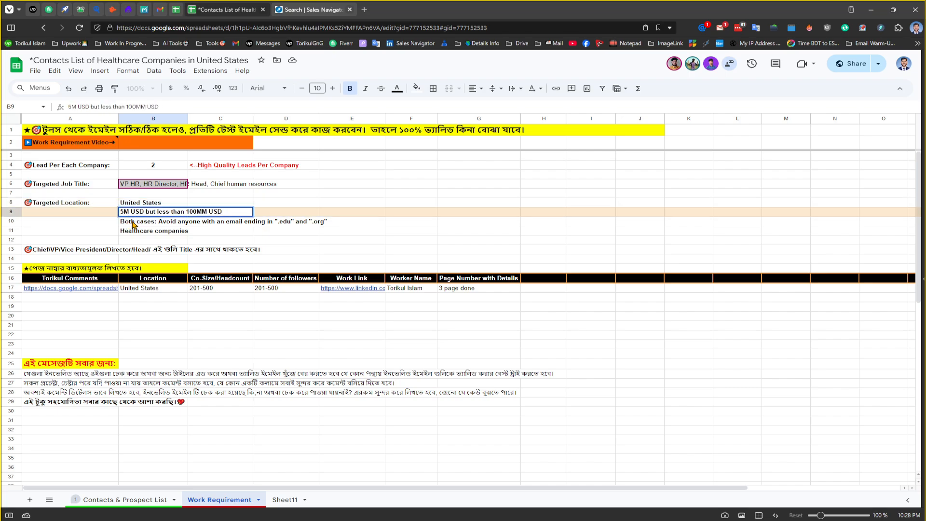
pyautogui.press('Return')
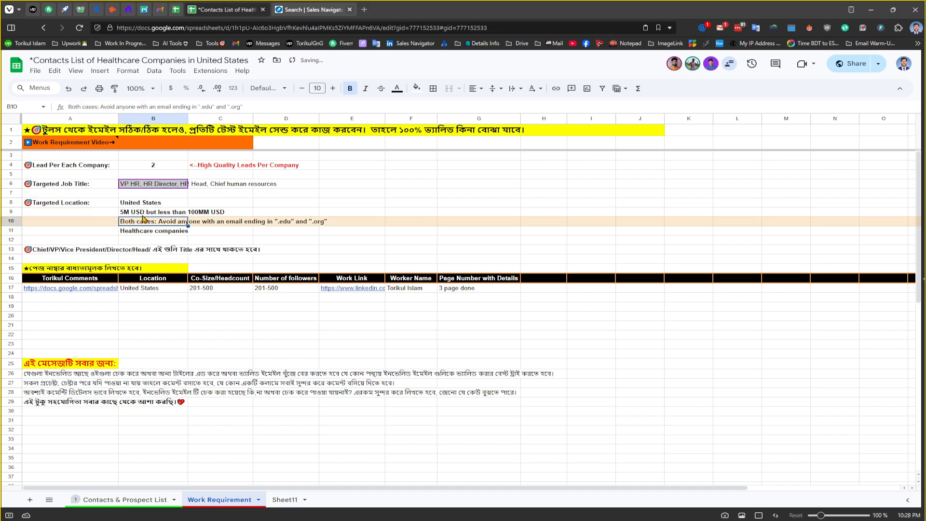
pyautogui.press('Up')
pyautogui.press('Return')
pyautogui.click(205, 211)
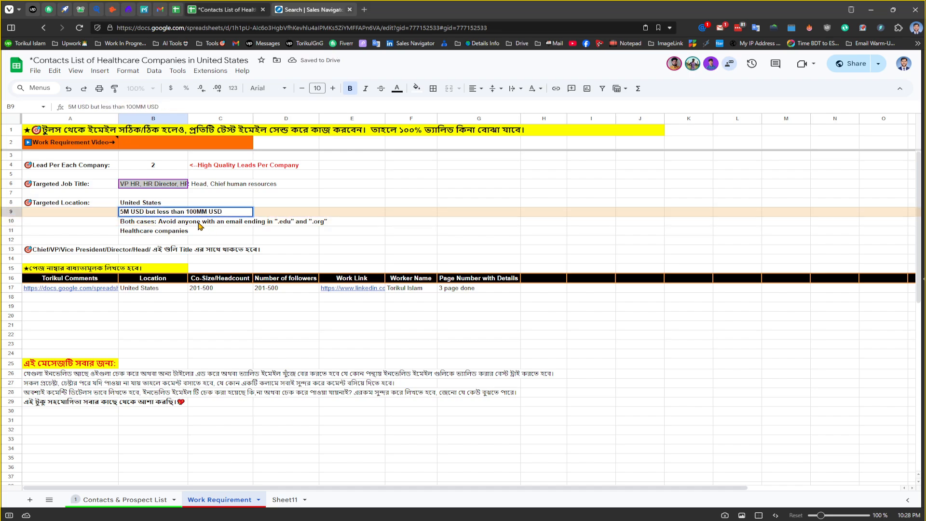
pyautogui.press('BackSpace')
pyautogui.press('Return')
pyautogui.press('Up')
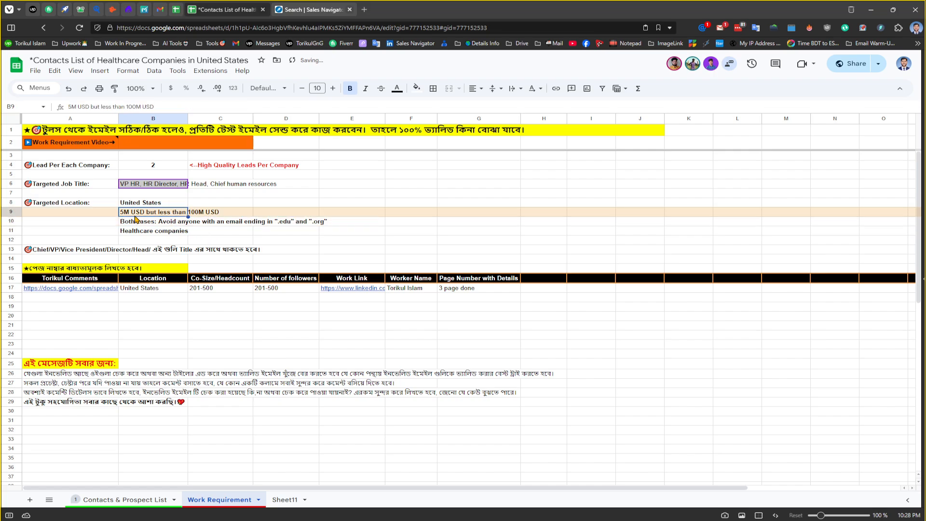
# Step: Add dollar signs to both revenue amounts so the requirement reads "$5M USD but less than $100M USD"
pyautogui.doubleClick(124, 211)
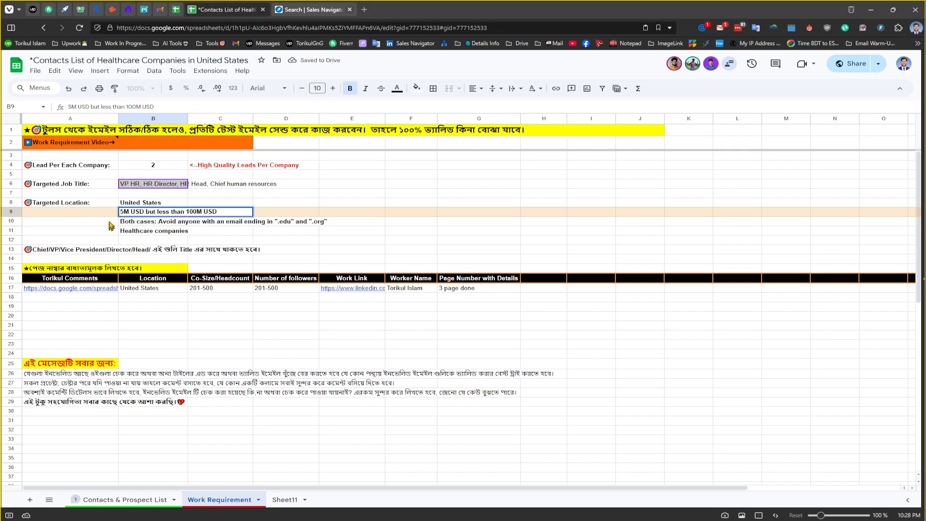
pyautogui.write('$')
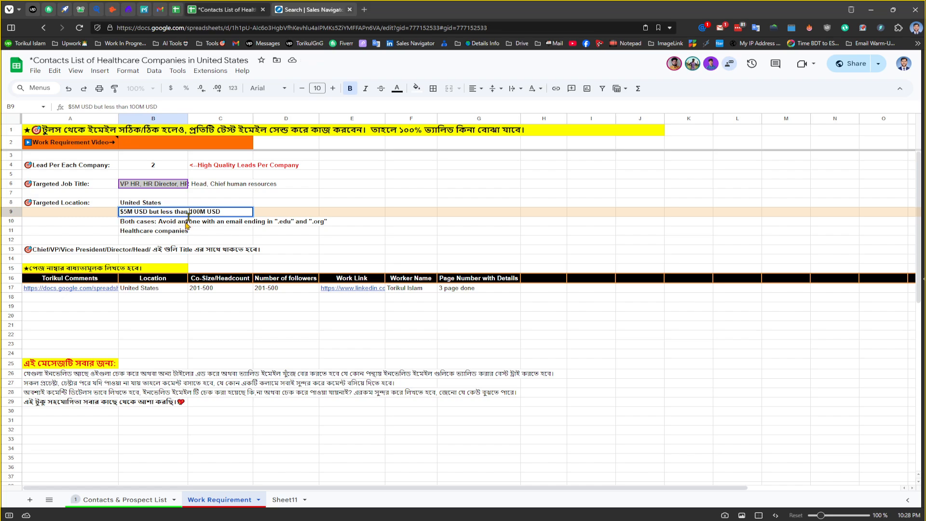
pyautogui.write('$')
pyautogui.press('Return')
pyautogui.press('Up')
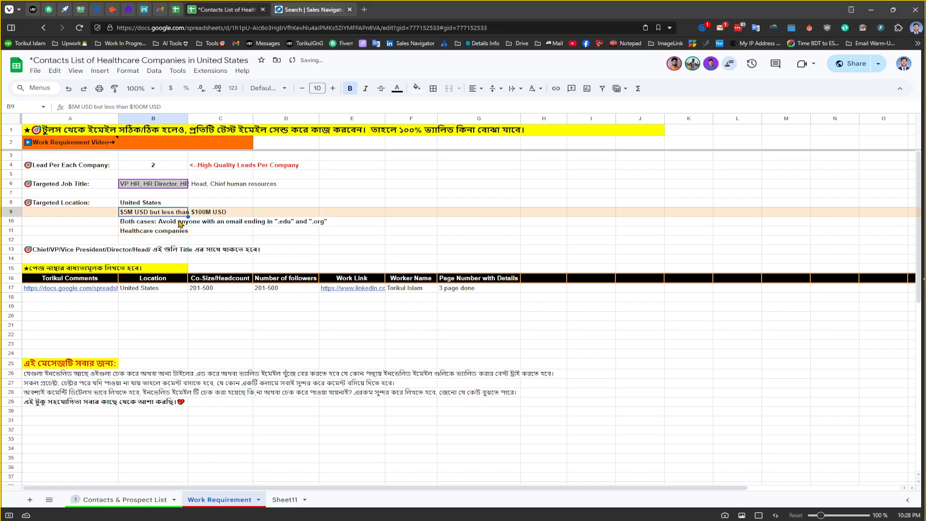
# Step: Switch to the Sales Navigator account search and view the options of the Annual revenue filter
pyautogui.click(311, 9)
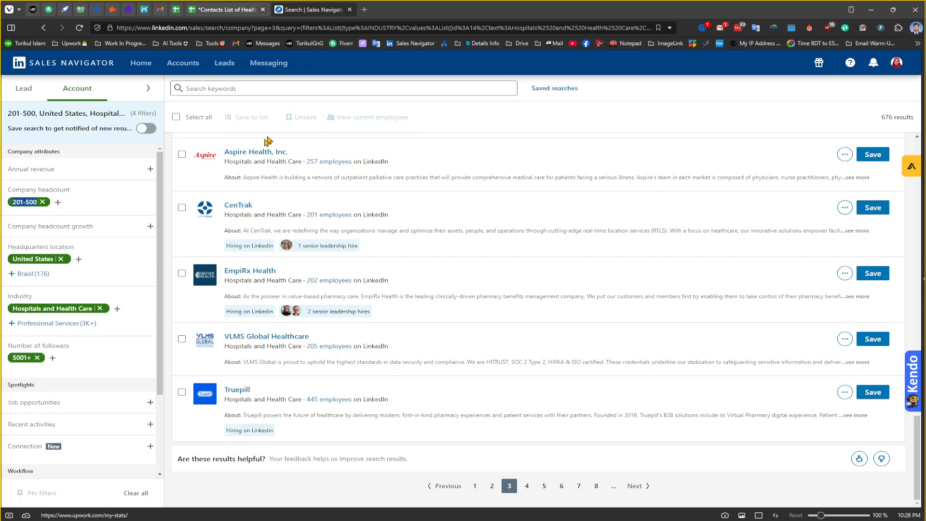
pyautogui.click(56, 171)
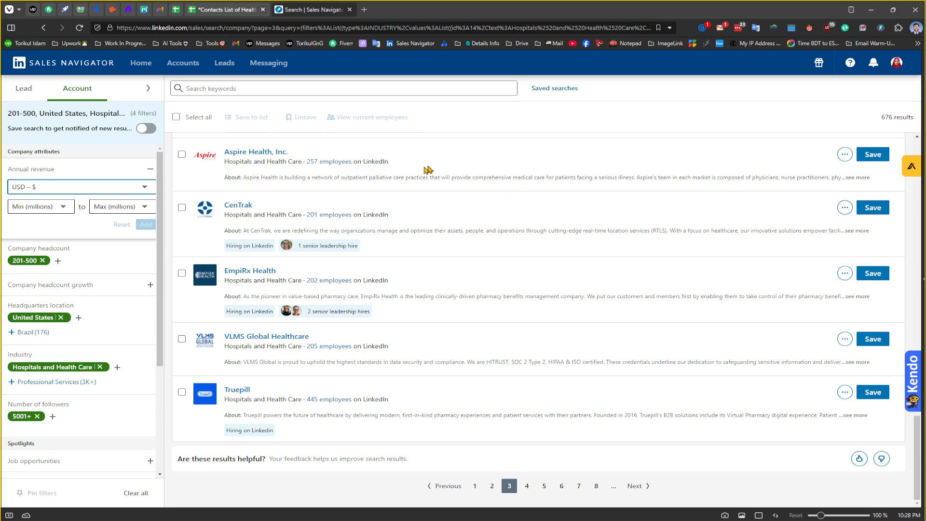
pyautogui.click(408, 222)
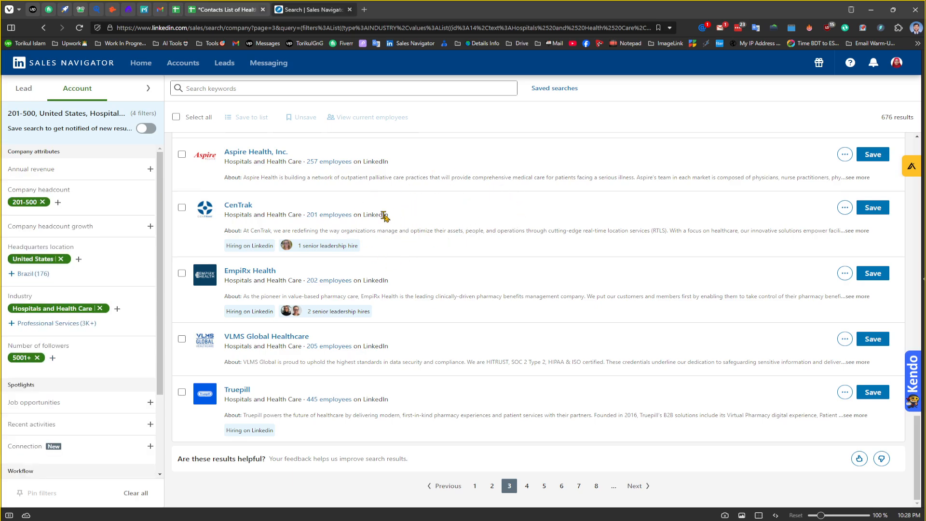
# Step: Open the CenTrak account in a new tab and check its annual revenue in the Apollo.io details
pyautogui.middleClick(239, 207)
pyautogui.click(379, 6)
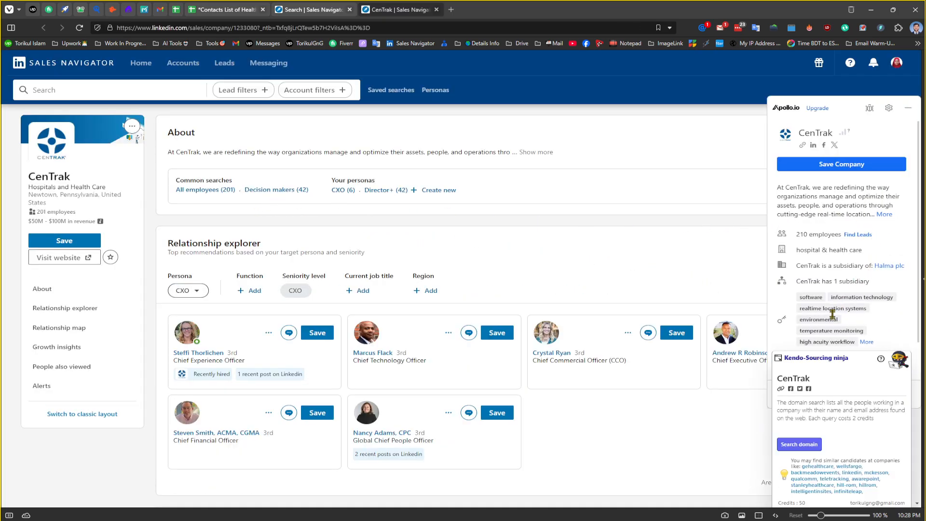
pyautogui.scroll(-1, 820, 313)
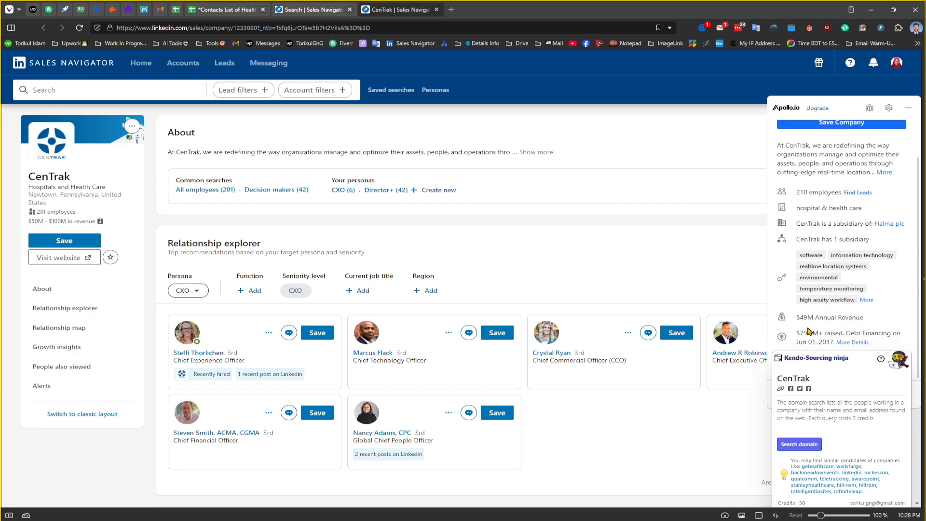
pyautogui.moveTo(797, 317); pyautogui.dragTo(812, 316)
# Step: Check the Healthcare companies requirement in the spreadsheet, and review the industries of the companies on page 3 of the Sales Navigator results
pyautogui.click(229, 9)
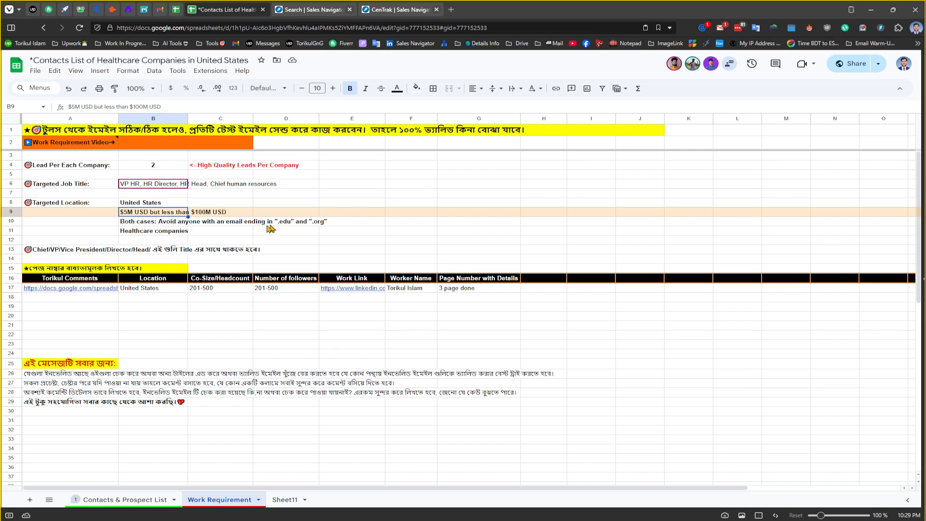
pyautogui.click(162, 234)
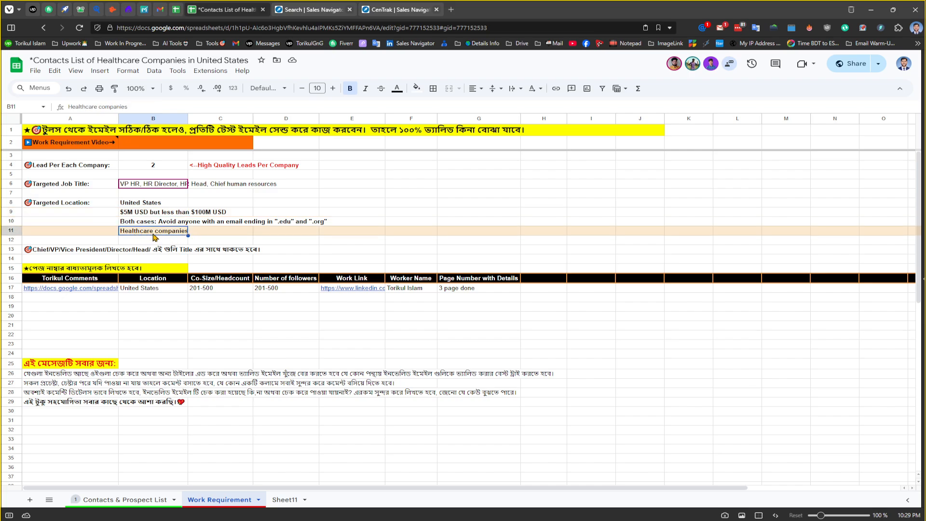
pyautogui.hotkey('ctrl', 'Tab')
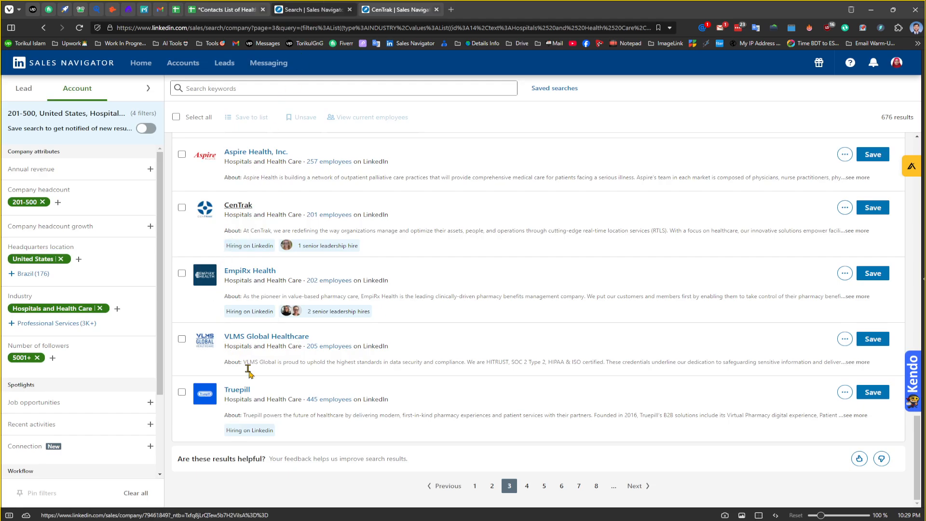
pyautogui.scroll(4, 331, 367)
pyautogui.scroll(6, 330, 367)
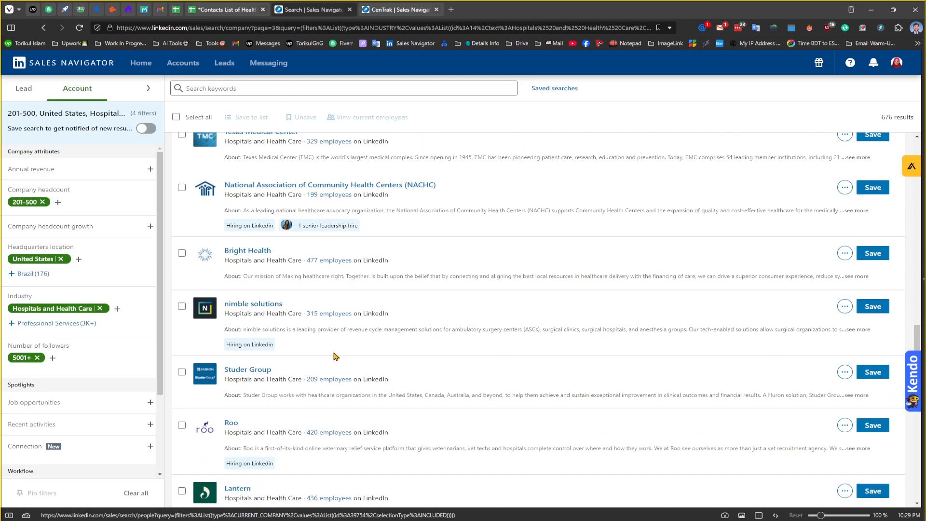
pyautogui.scroll(3, 336, 351)
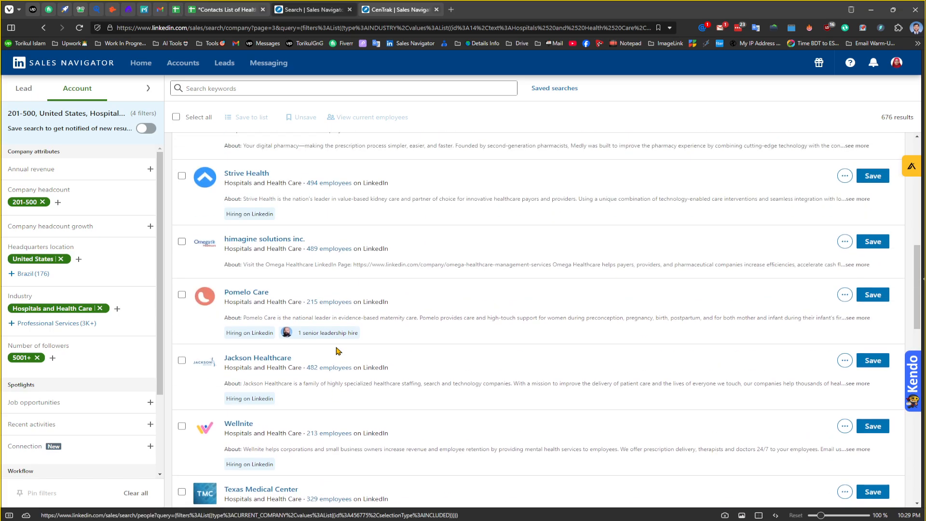
pyautogui.scroll(3, 426, 335)
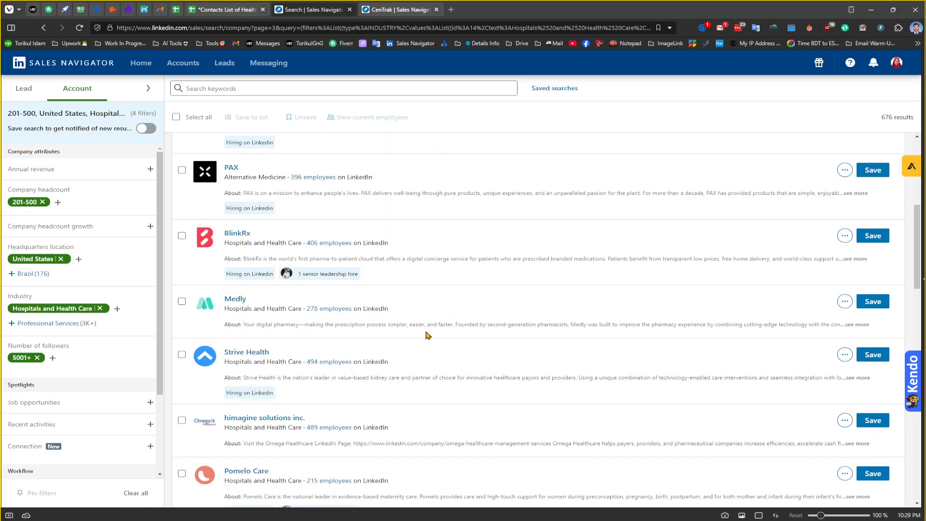
pyautogui.scroll(4, 427, 335)
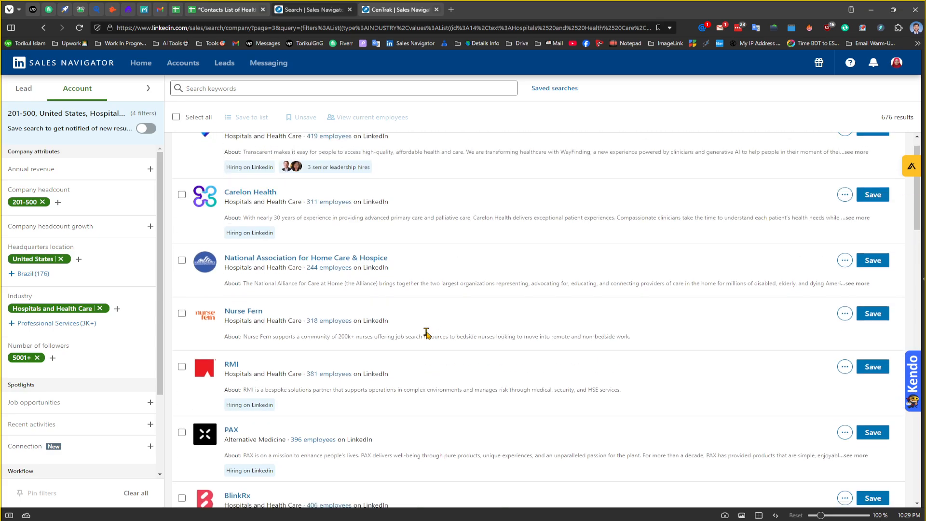
pyautogui.scroll(-2, 426, 334)
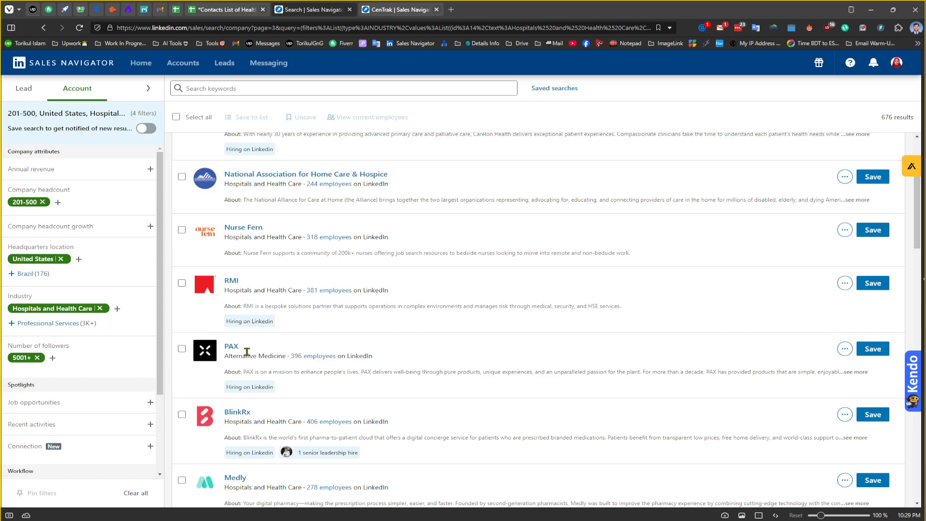
pyautogui.scroll(2, 247, 352)
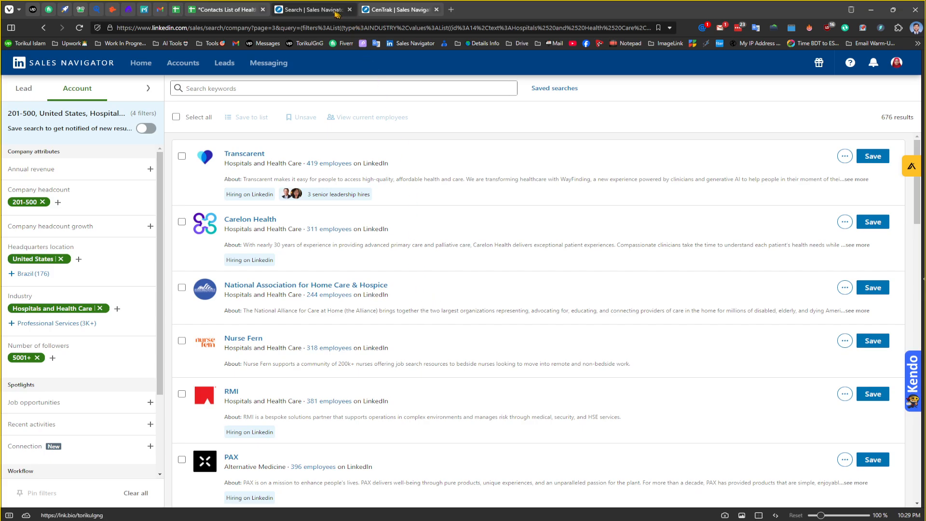
# Step: Switch back to the spreadsheet and slightly widen column B of Work Requirement to fit the "Healthcare companies" text
pyautogui.click(227, 9)
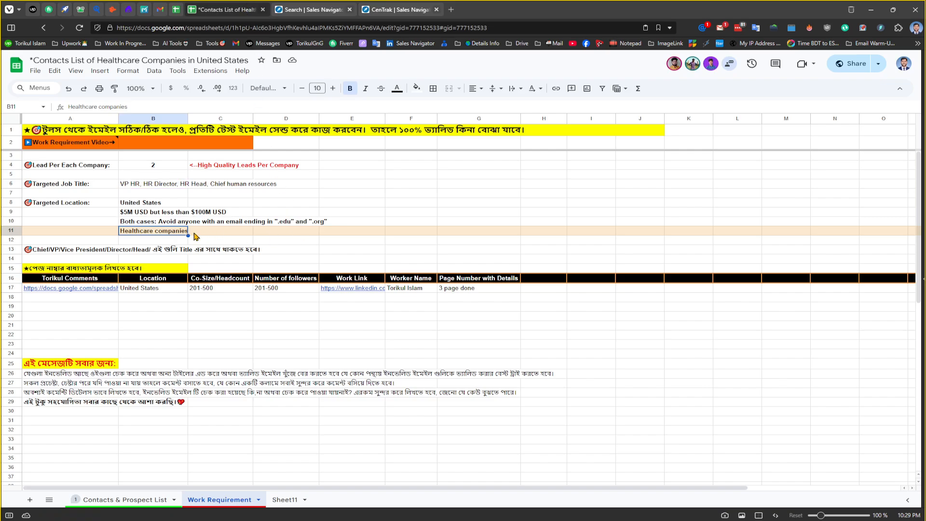
pyautogui.click(215, 236)
pyautogui.click(185, 233)
pyautogui.moveTo(189, 118); pyautogui.dragTo(192, 118)
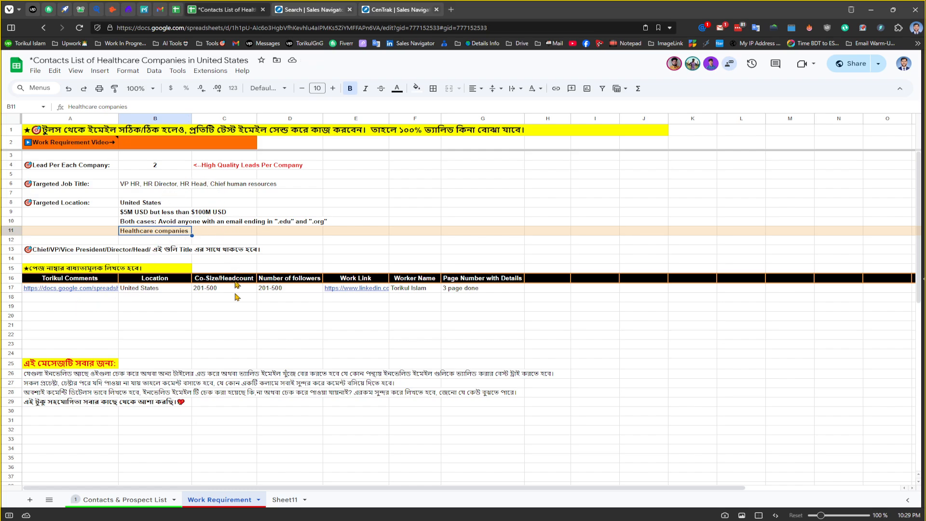
# Step: Open the Contacts & Prospect List sheet and check the Notes & Comment drop-down options for the "Org company" entry in row 2
pyautogui.click(126, 499)
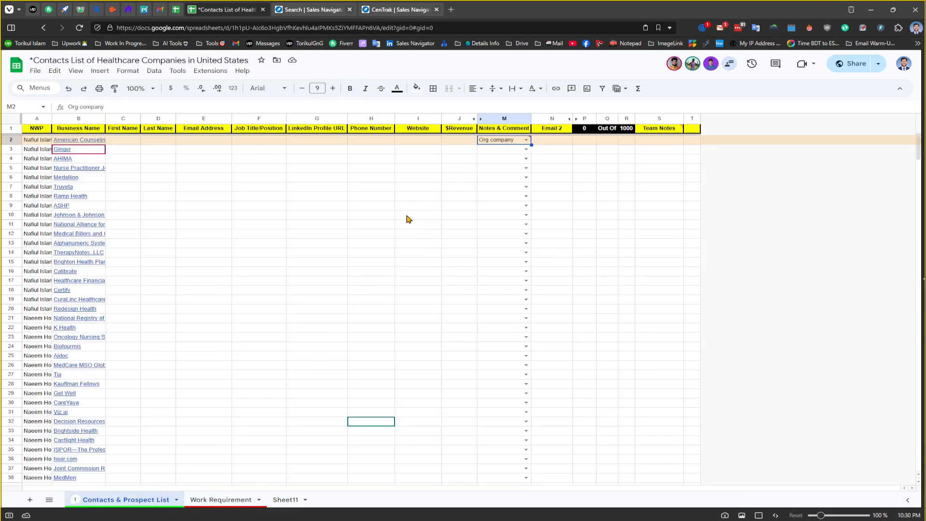
pyautogui.click(526, 141)
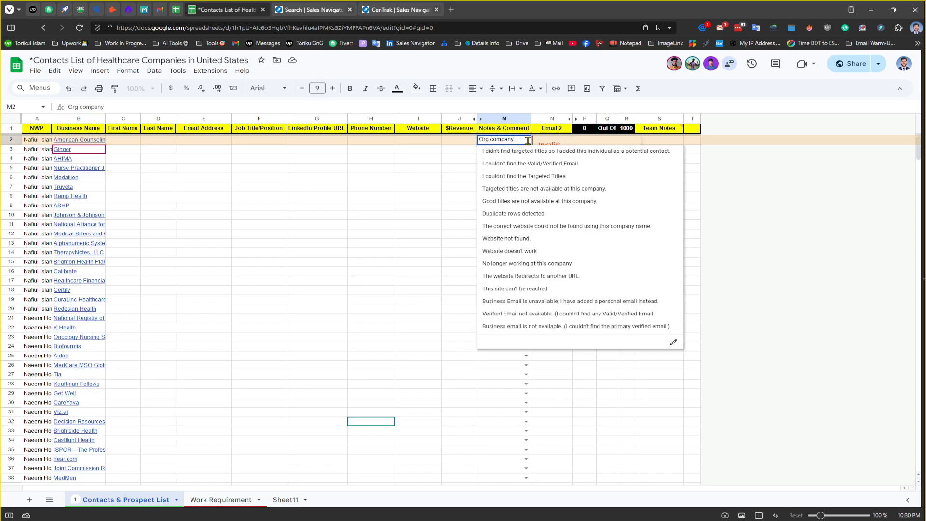
pyautogui.click(458, 154)
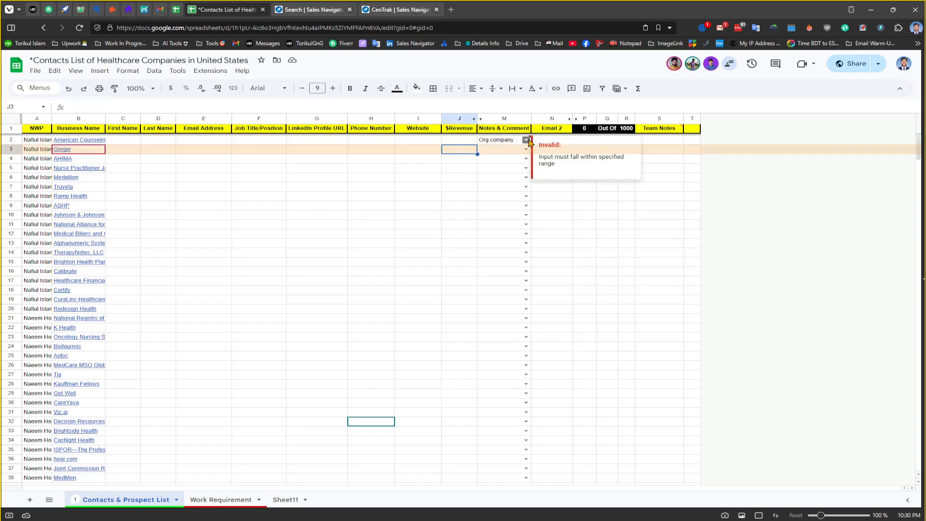
pyautogui.doubleClick(490, 139)
pyautogui.click(458, 143)
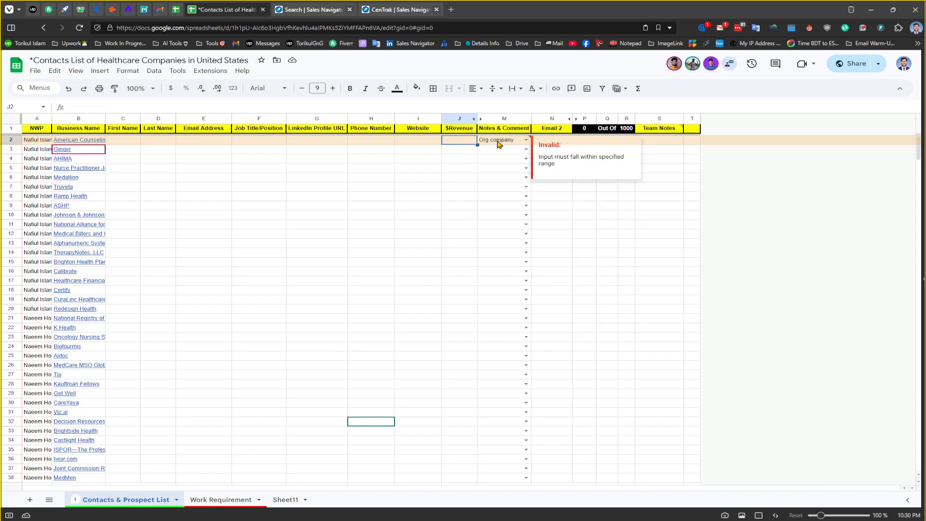
pyautogui.click(499, 143)
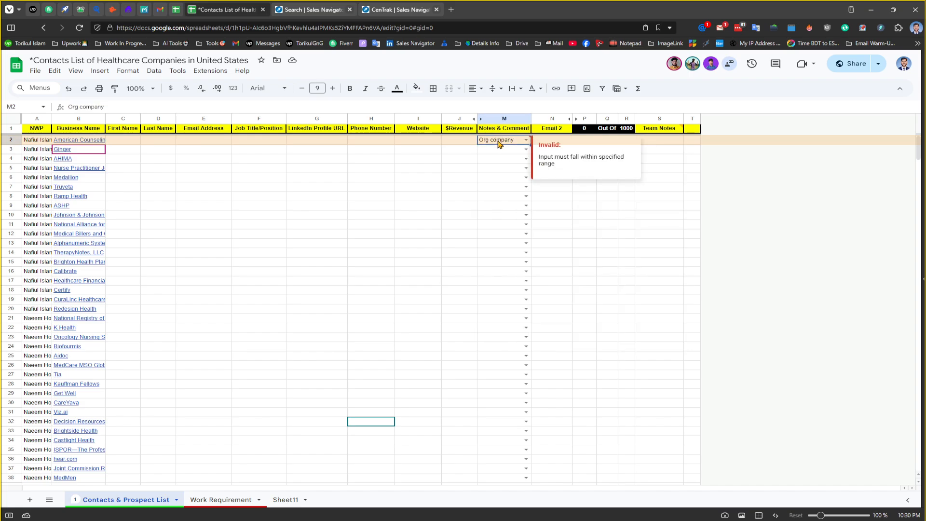
# Step: Unhide the Data Validation sheet and highlight its empty option cells A16:A29 and D14:D25
pyautogui.click(49, 499)
pyautogui.click(81, 451)
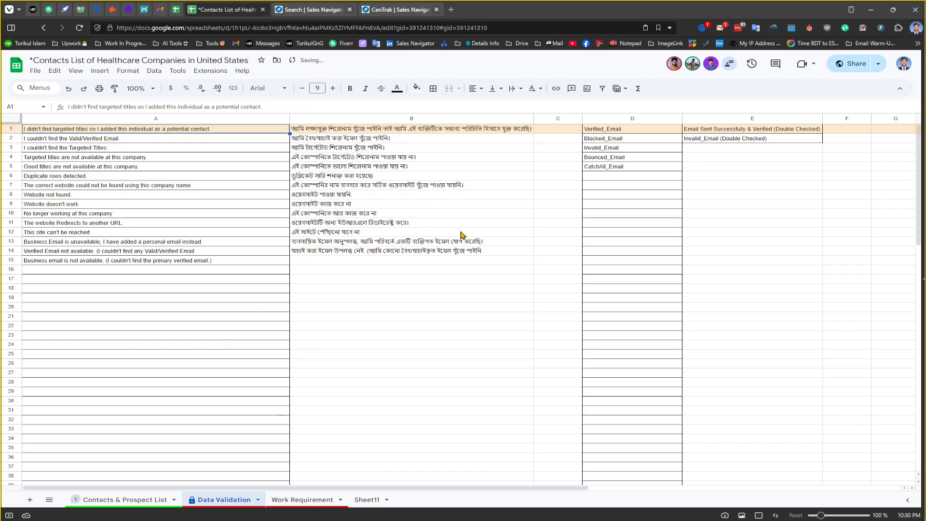
pyautogui.moveTo(109, 271); pyautogui.dragTo(122, 395)
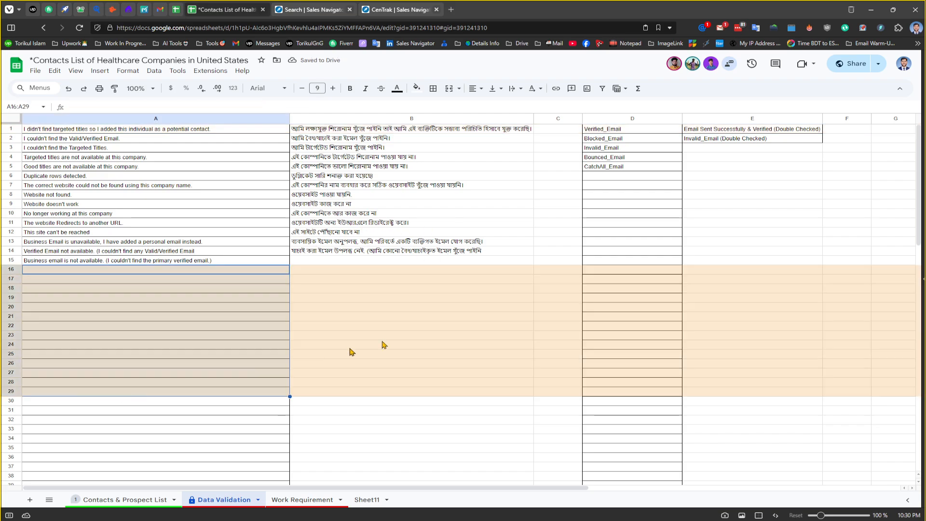
pyautogui.moveTo(643, 251); pyautogui.dragTo(618, 361)
# Step: Compare the Notes & Comment options in row 6 of Contacts & Prospect List with the Data Validation entries, and look over the company rows
pyautogui.click(137, 500)
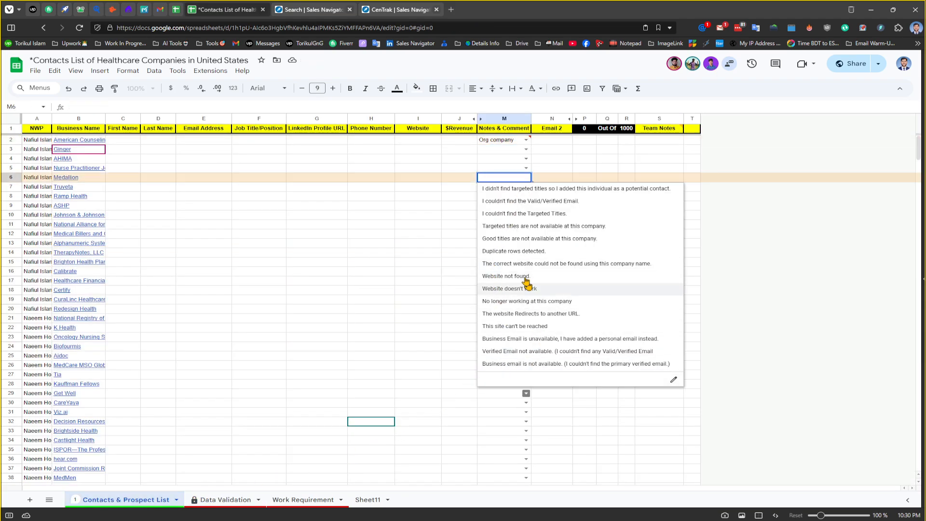
pyautogui.click(390, 255)
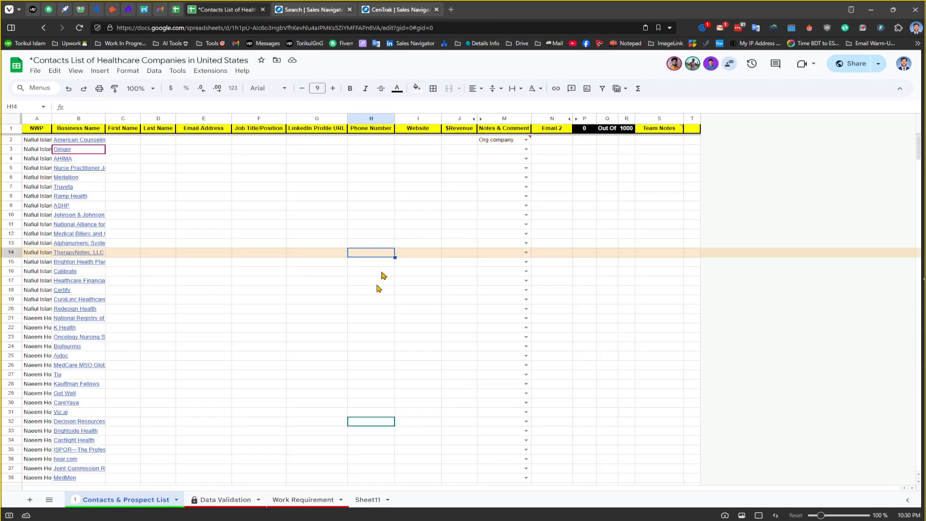
pyautogui.click(220, 500)
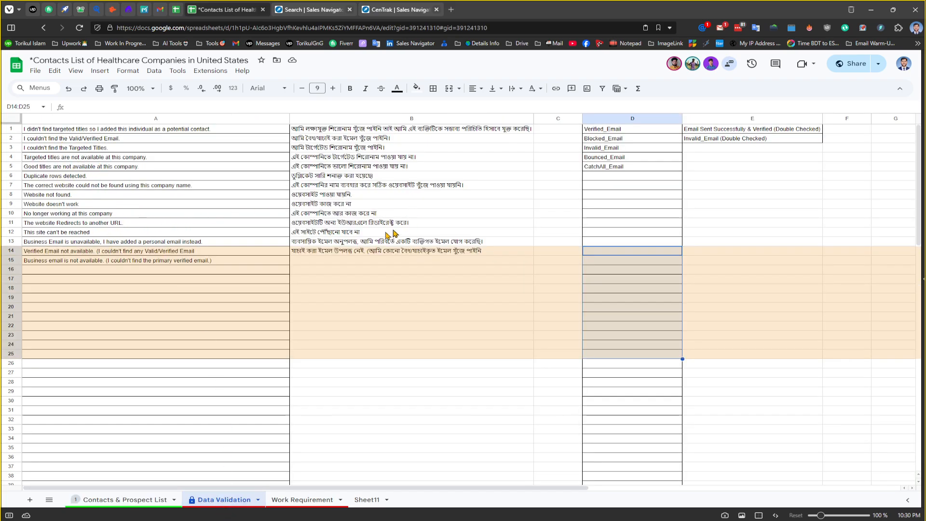
pyautogui.click(135, 501)
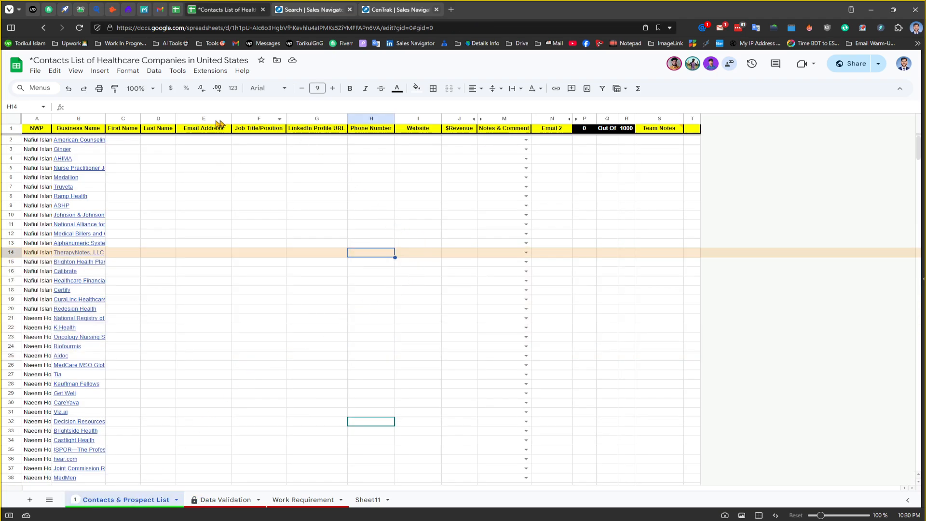
pyautogui.scroll(-5, 256, 259)
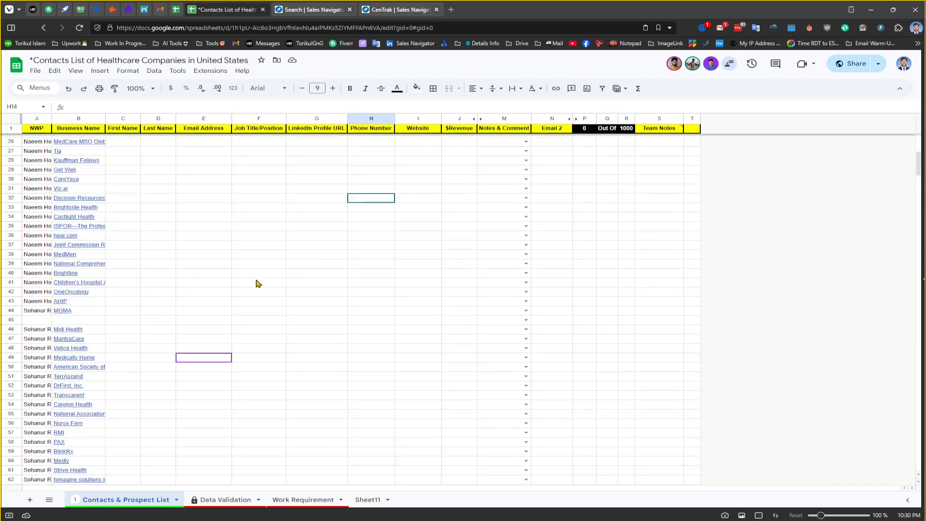
pyautogui.scroll(5, 255, 275)
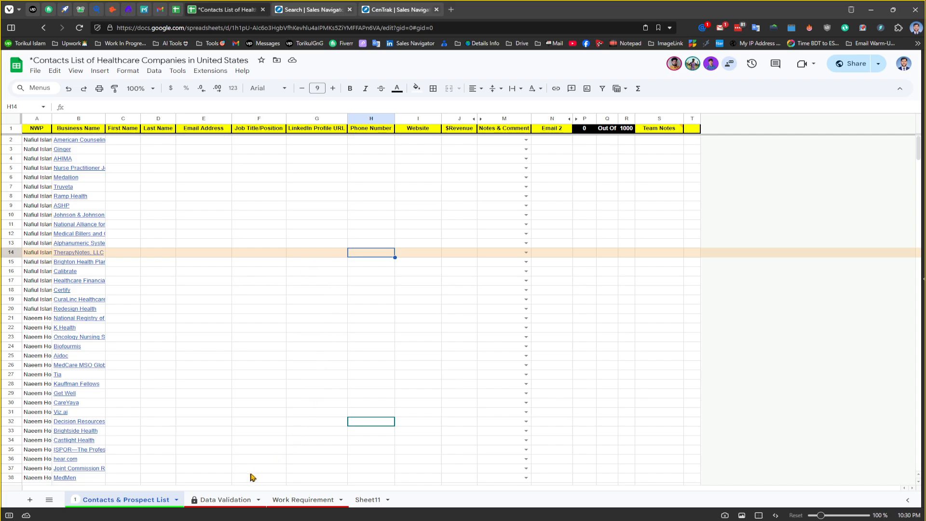
# Step: Remove the sheet protection from Data Validation
pyautogui.click(305, 500)
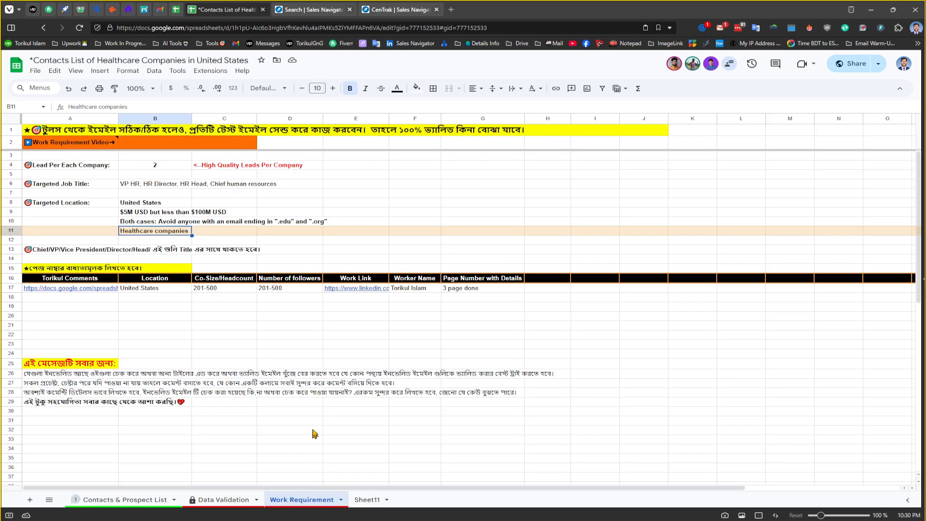
pyautogui.click(219, 502)
pyautogui.rightClick(218, 500)
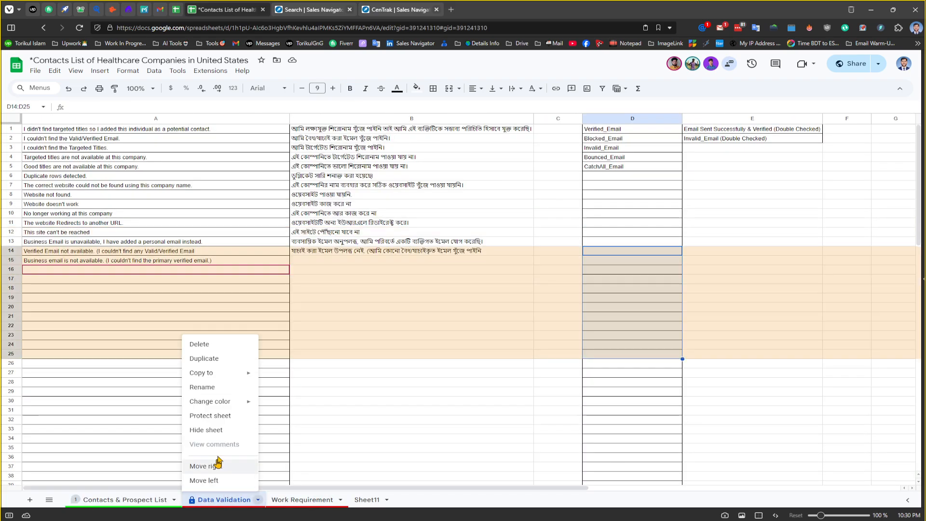
pyautogui.click(218, 416)
pyautogui.click(867, 208)
pyautogui.click(796, 135)
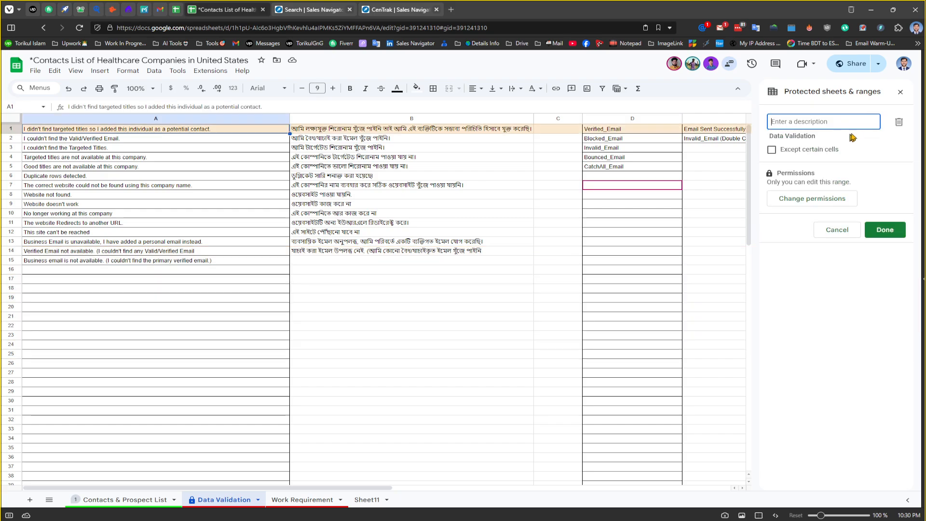
pyautogui.click(897, 124)
pyautogui.click(558, 309)
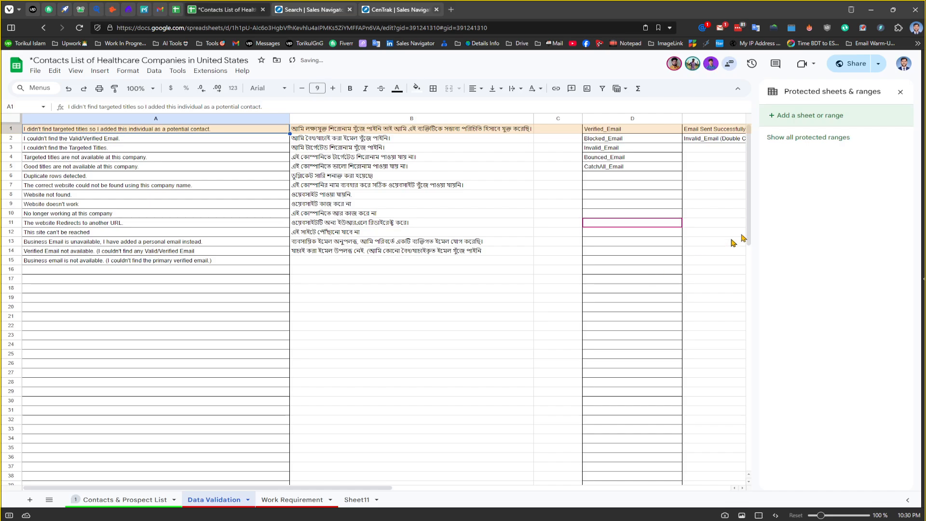
pyautogui.click(900, 92)
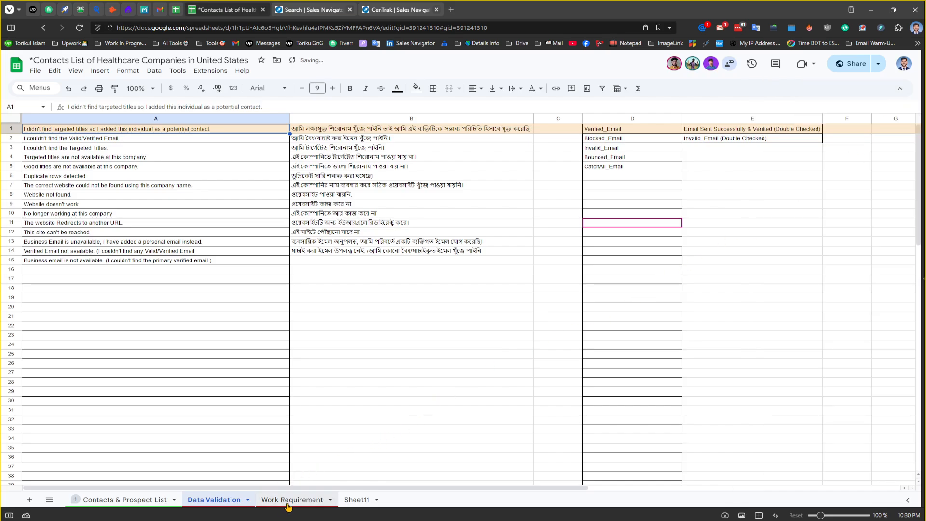
# Step: Review the "$5M USD but less than $100M USD" revenue requirement and the .edu and .org email restriction in Work Requirement
pyautogui.click(320, 497)
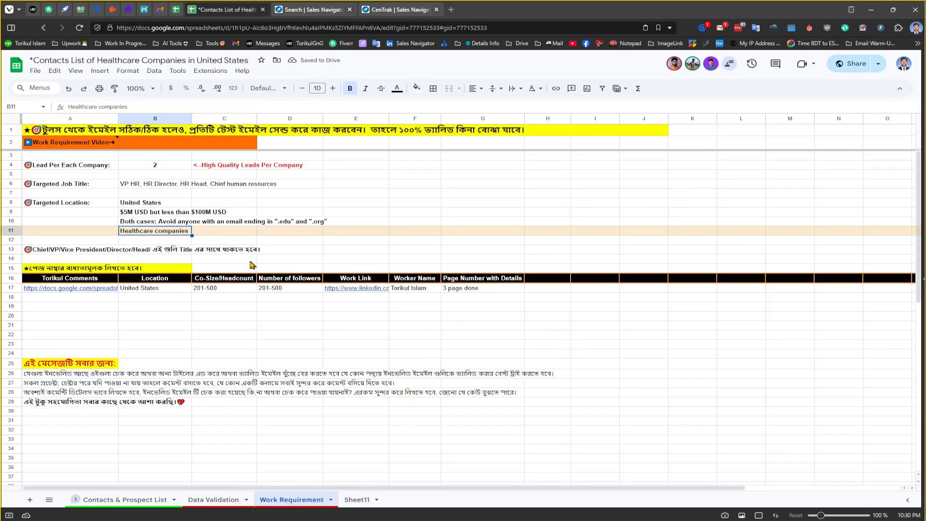
pyautogui.click(150, 214)
pyautogui.doubleClick(150, 216)
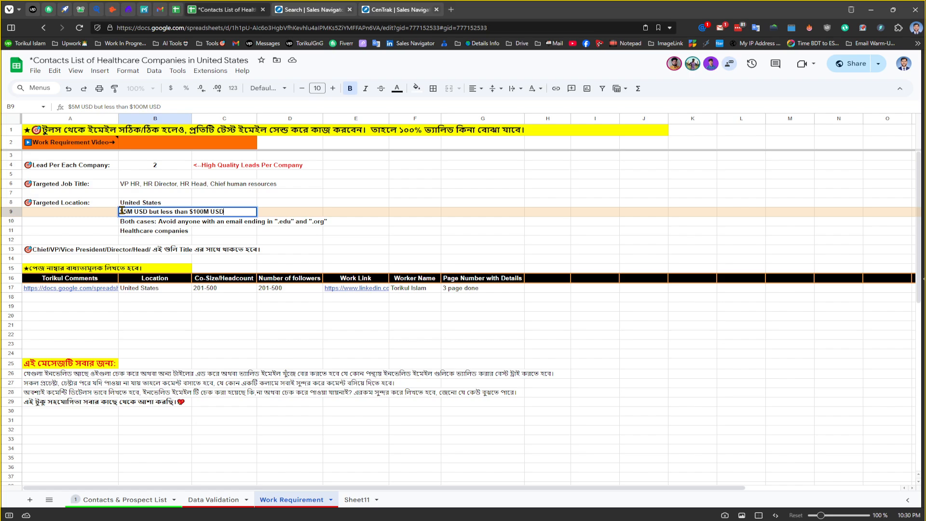
pyautogui.click(232, 212)
pyautogui.click(304, 223)
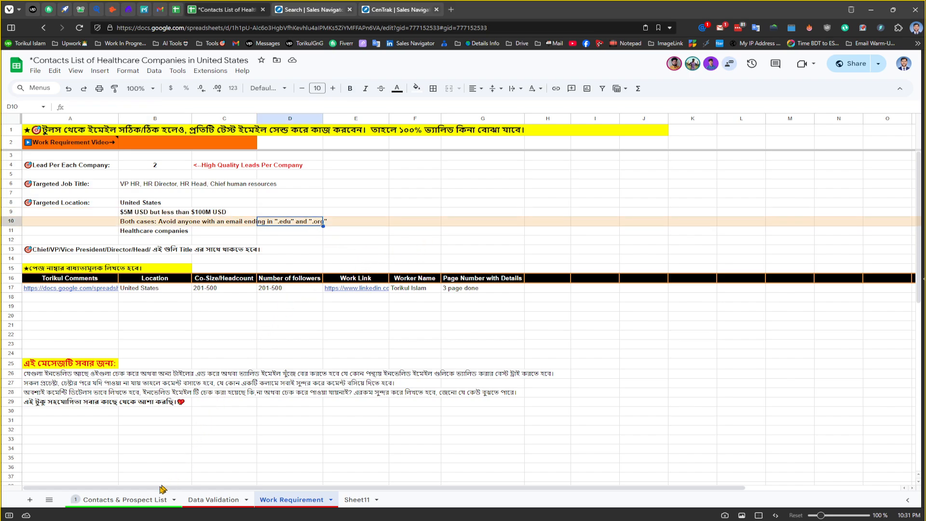
# Step: Check the option lists in Data Validation again and return to Contacts & Prospect List
pyautogui.click(144, 499)
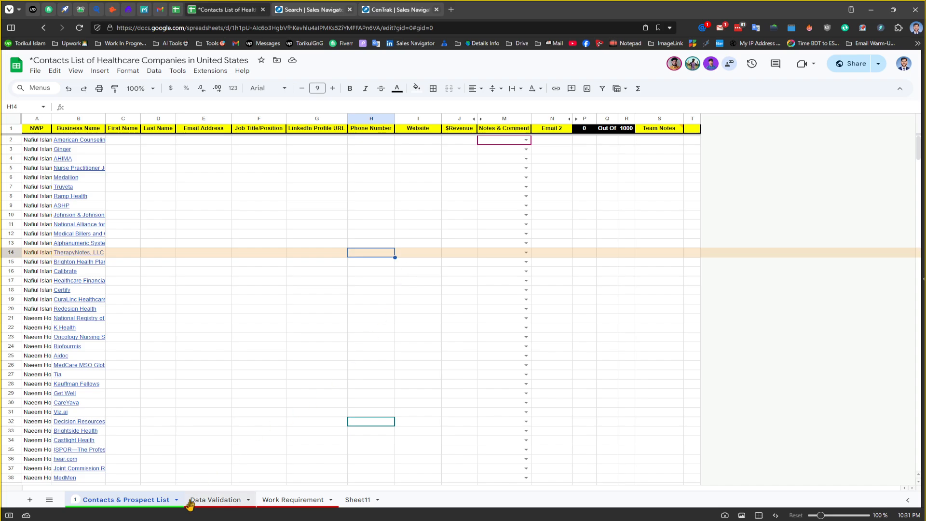
pyautogui.click(215, 500)
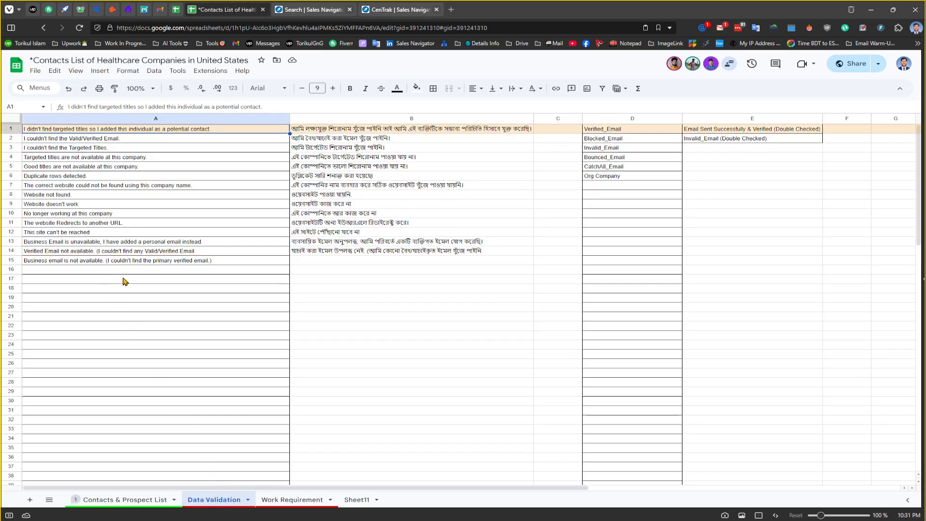
pyautogui.click(123, 280)
pyautogui.click(126, 500)
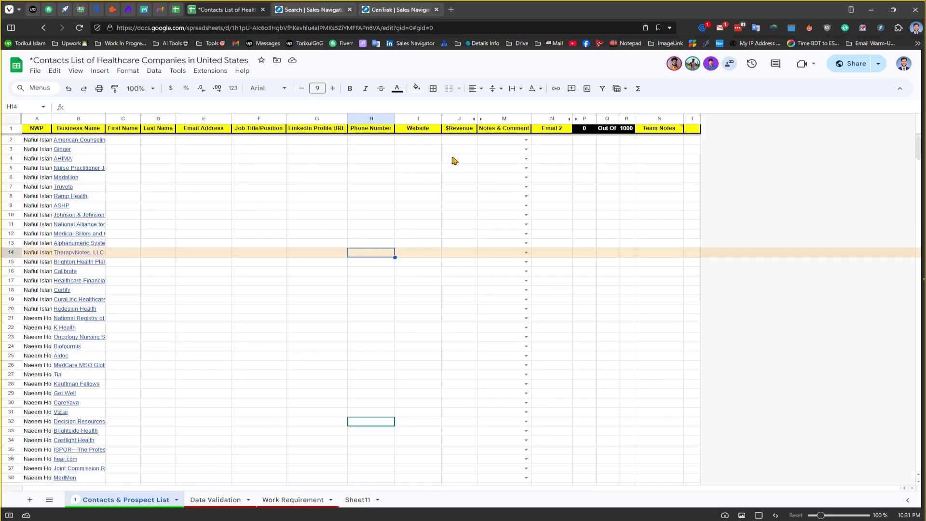
# Step: Slightly widen the Email Address and Job Title/Position columns in Contacts & Prospect List to show more of the MGMA contact entries
pyautogui.scroll(-5, 229, 287)
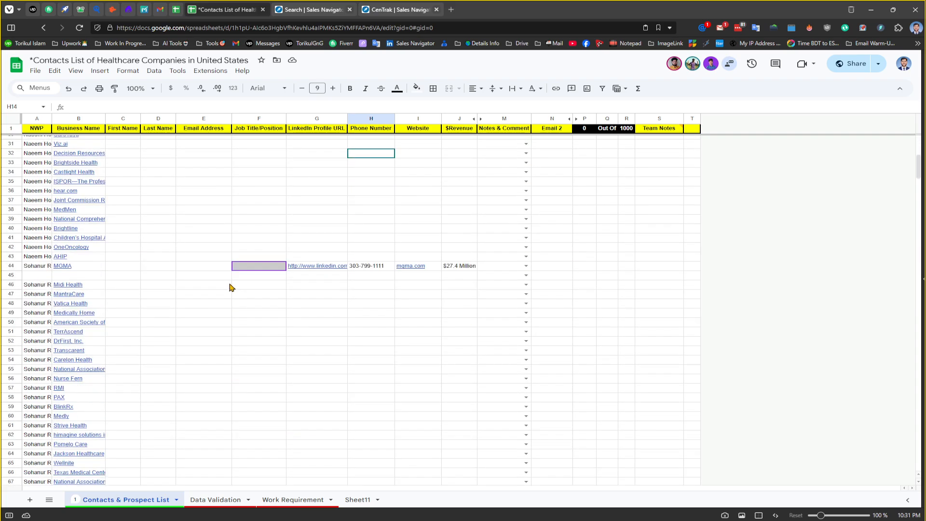
pyautogui.scroll(-3, 231, 275)
pyautogui.scroll(4, 234, 259)
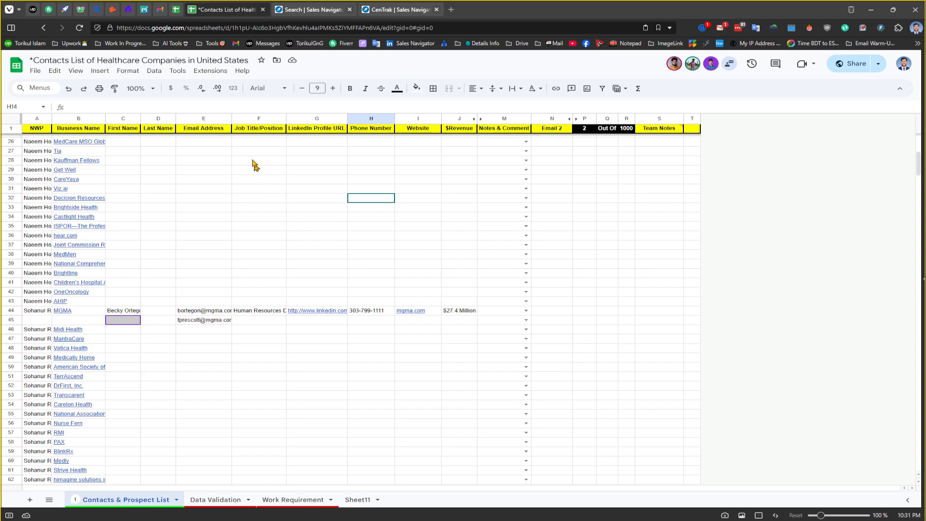
pyautogui.moveTo(232, 119); pyautogui.dragTo(237, 118)
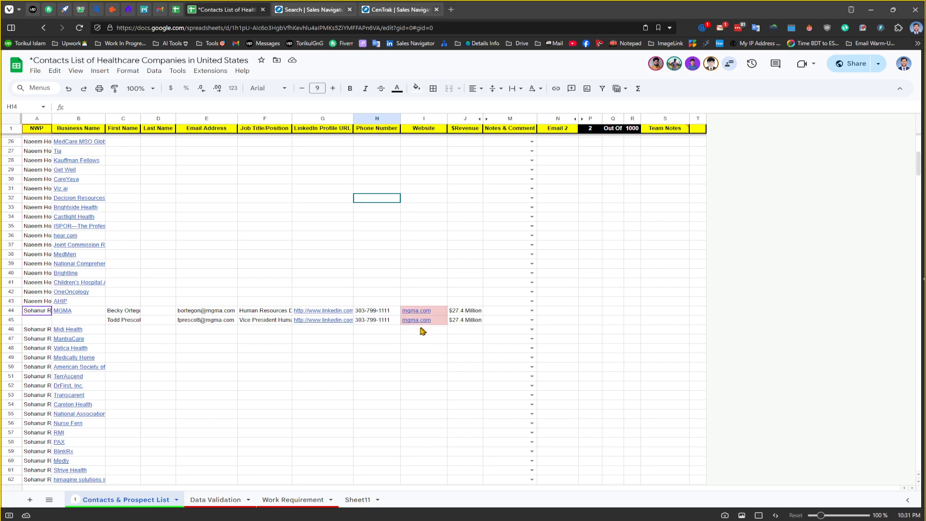
pyautogui.moveTo(298, 121); pyautogui.dragTo(309, 121)
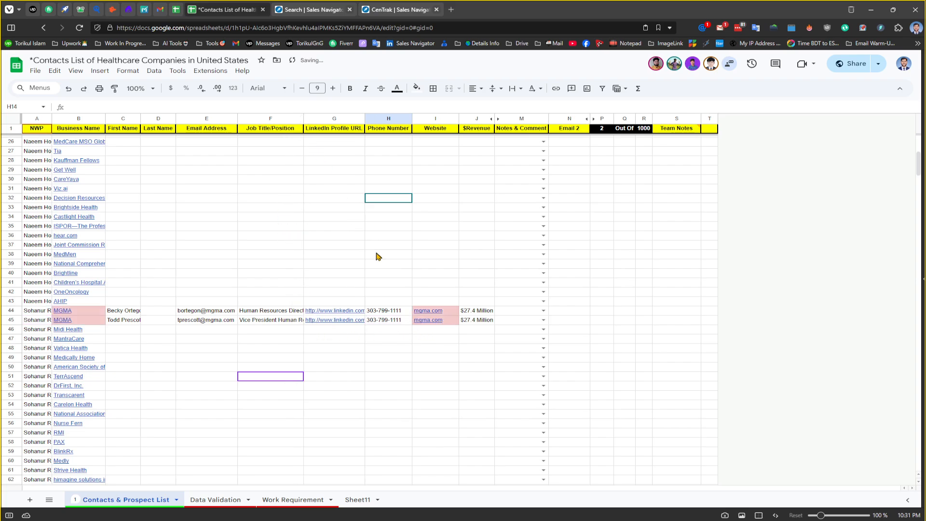